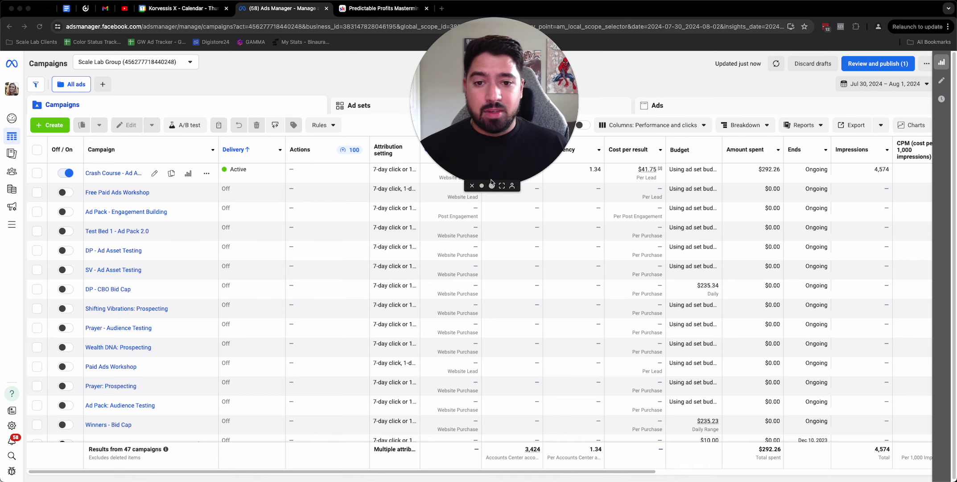
Create a new campaign with the Engagement objective and a manual engagement setup
click(491, 183)
drag(465, 150, 615, 89)
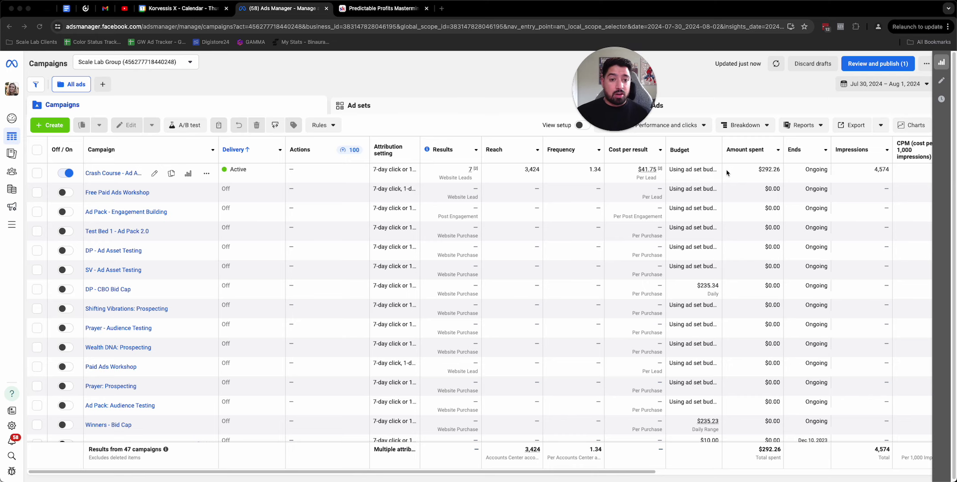
click(39, 129)
click(415, 229)
click(579, 377)
click(548, 307)
click(564, 330)
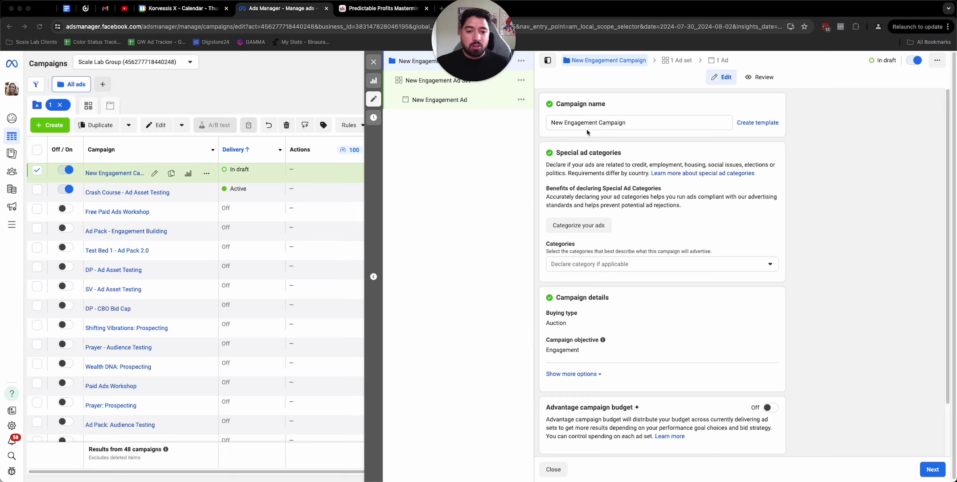
Rename the campaign to TEST
click(575, 126)
triple_click(575, 126)
text(TEST)
click(851, 281)
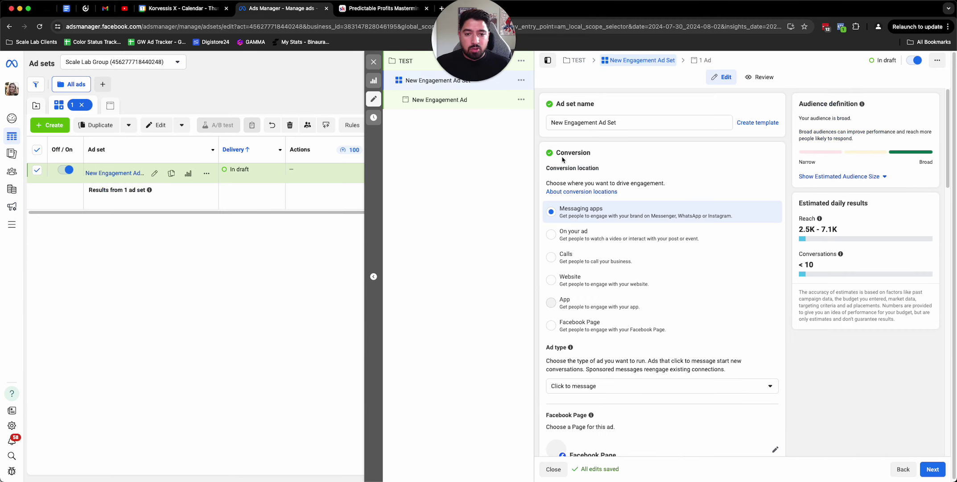
scroll(569, 192, down, 2)
scroll(570, 192, down, 1)
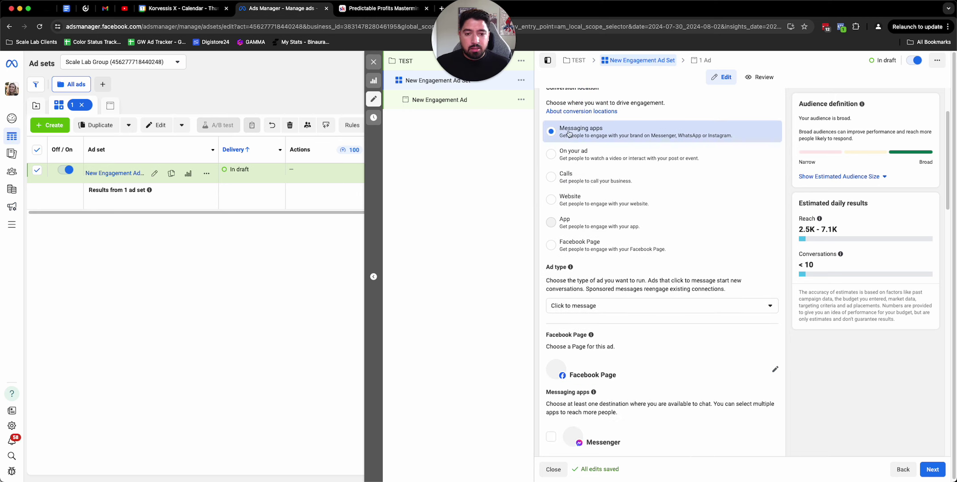
scroll(569, 133, down, 5)
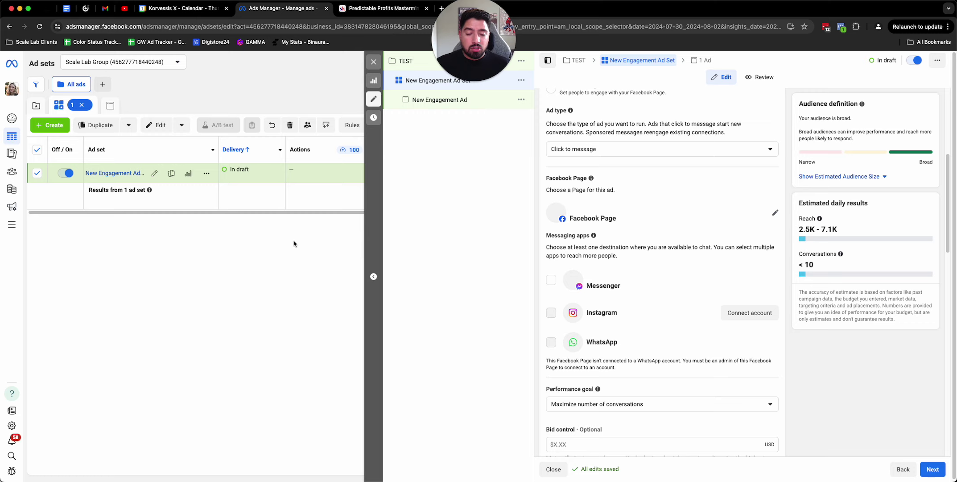
click(598, 149)
click(598, 151)
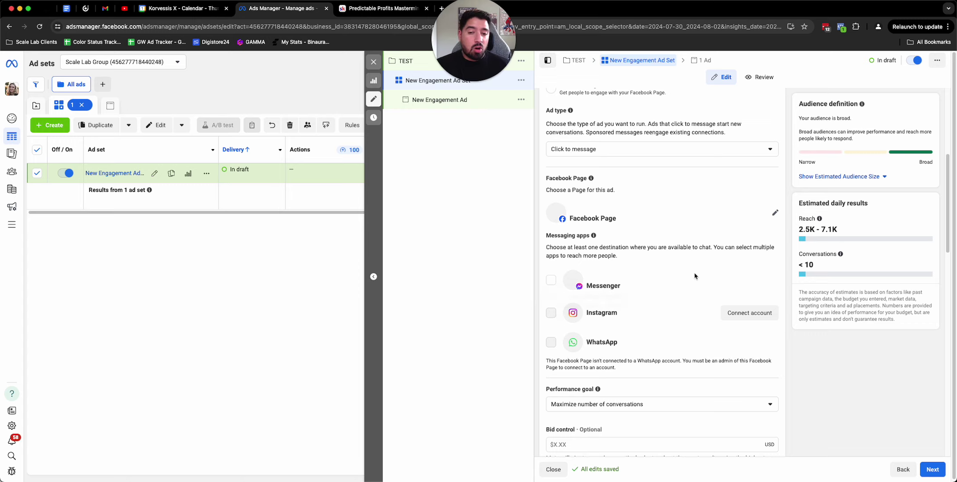
scroll(671, 308, down, 10)
scroll(643, 188, up, 1)
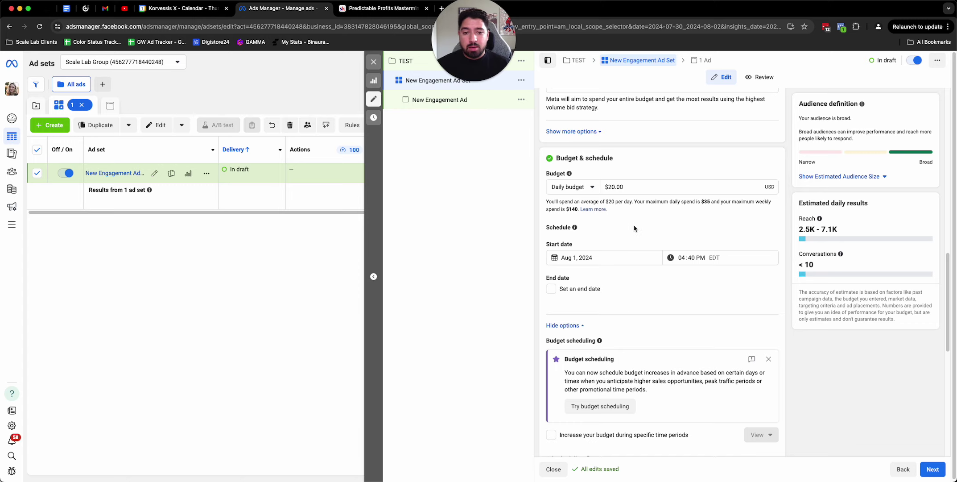
scroll(606, 333, down, 6)
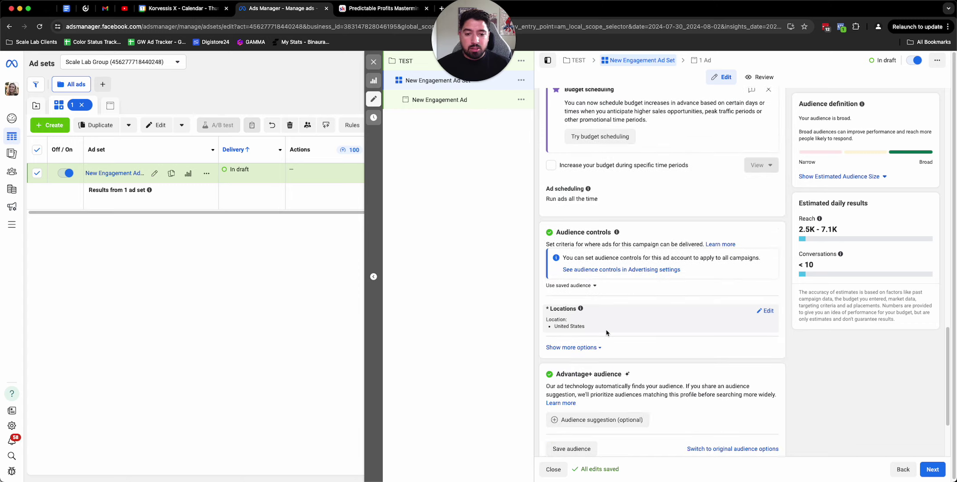
scroll(607, 332, down, 3)
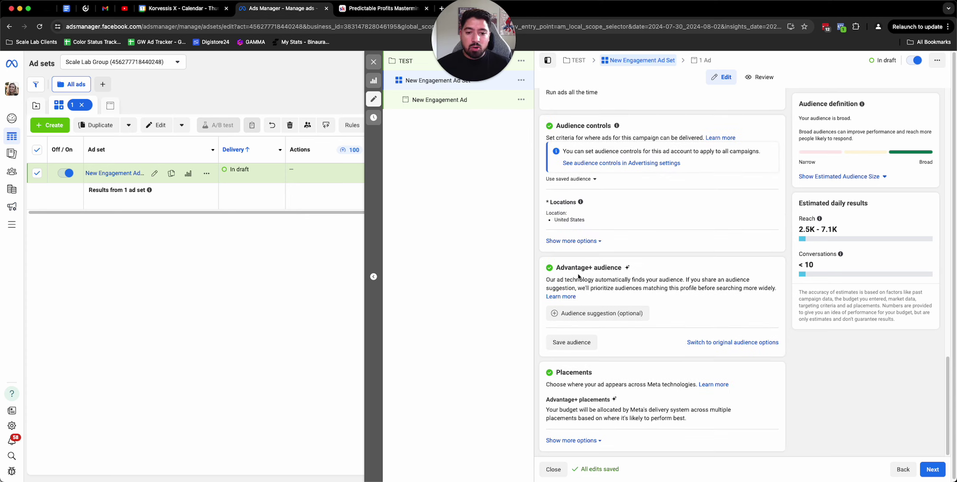
Add Robert Kiyosaki, Napoleon Hill, Jim Rohn and Zig Ziglar interests; check the 14,500,000–17,100,000 estimate
click(598, 312)
scroll(645, 283, down, 3)
click(734, 326)
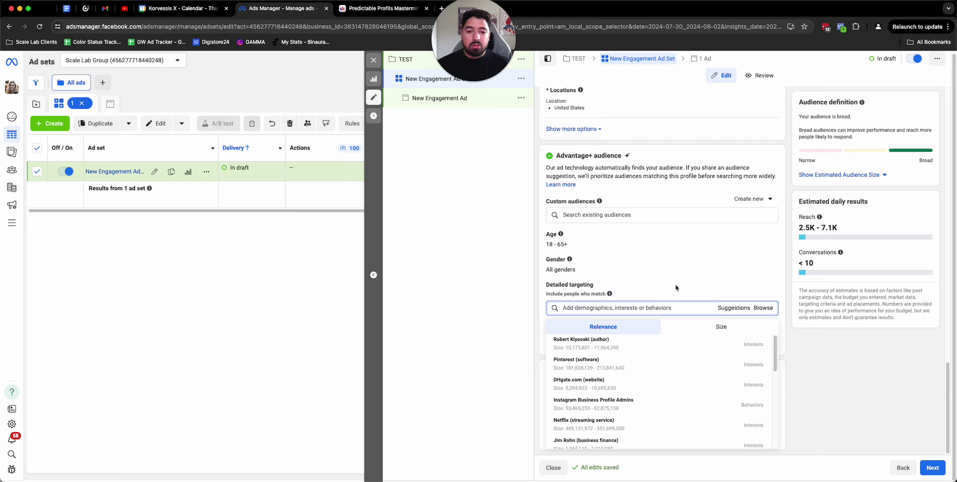
click(602, 346)
click(601, 368)
scroll(631, 331, down, 2)
click(629, 328)
click(640, 361)
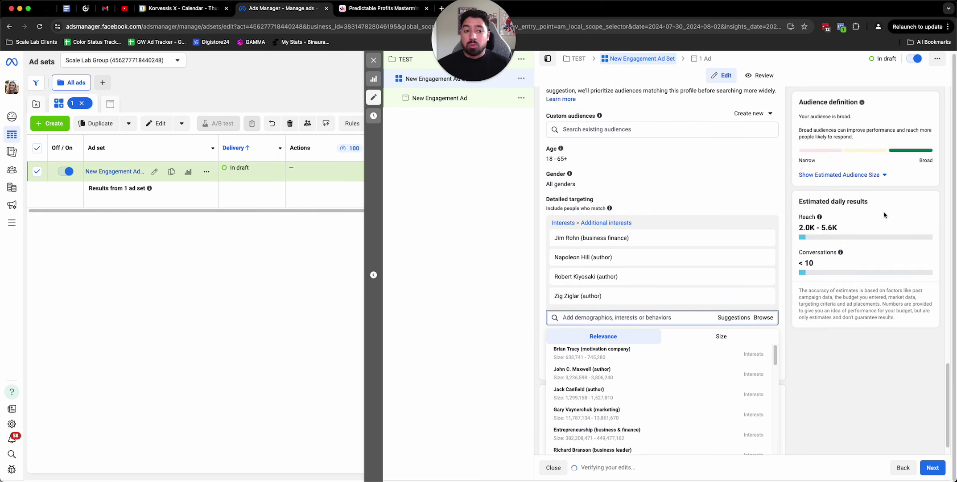
click(868, 176)
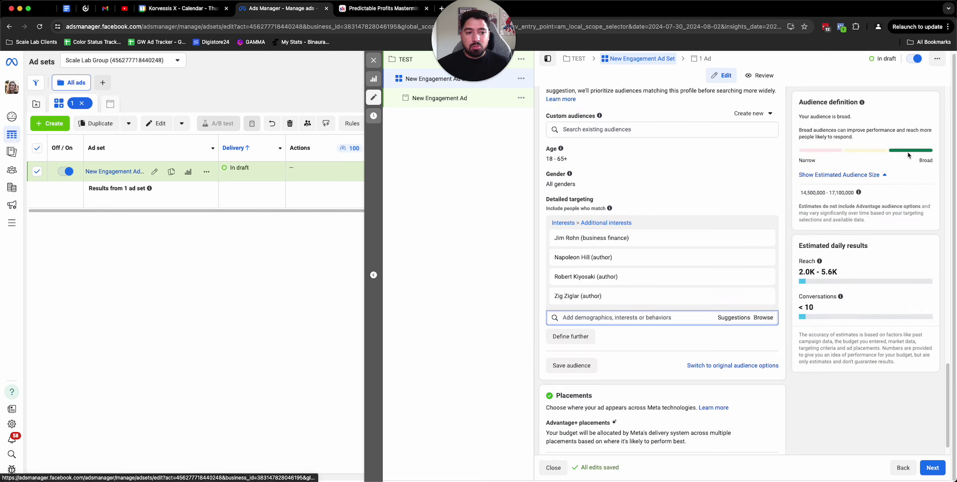
drag(800, 192, 837, 193)
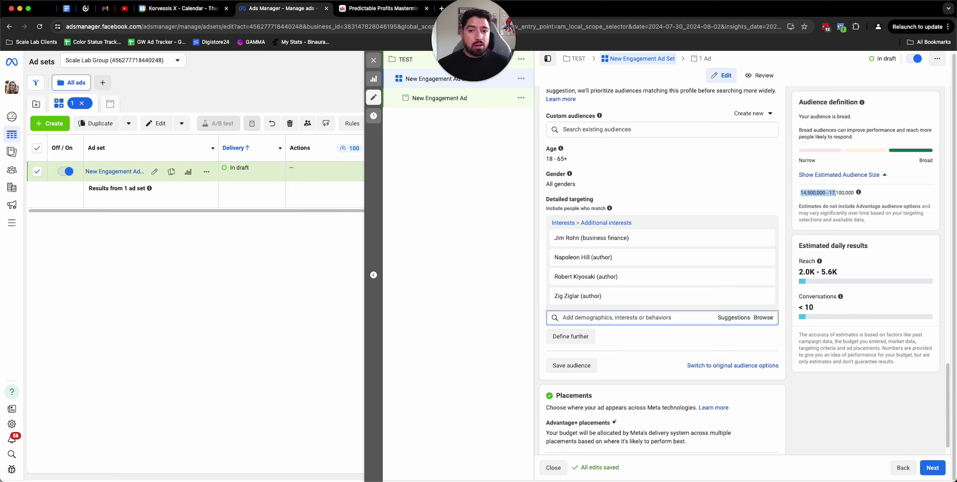
Switch the ad set from Advantage+ to Manual placements and review the platforms
scroll(702, 369, down, 1)
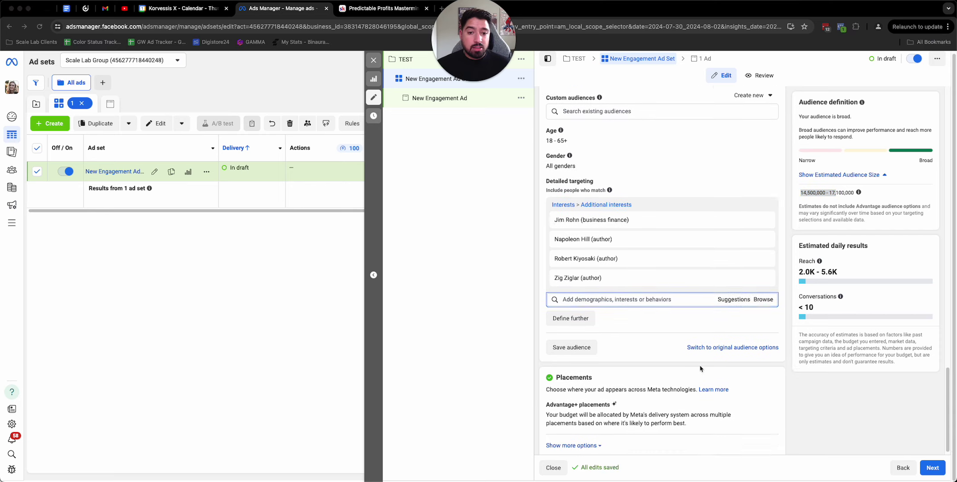
click(774, 409)
scroll(668, 384, down, 1)
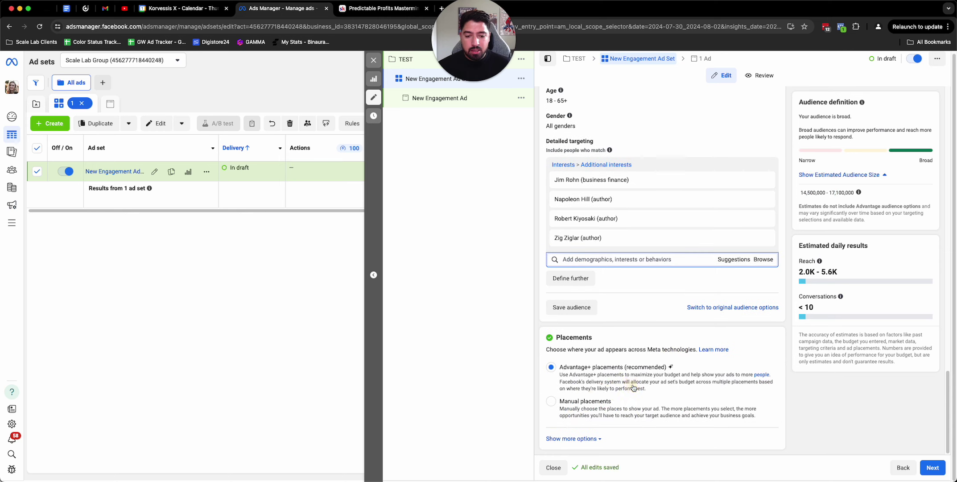
scroll(632, 387, down, 8)
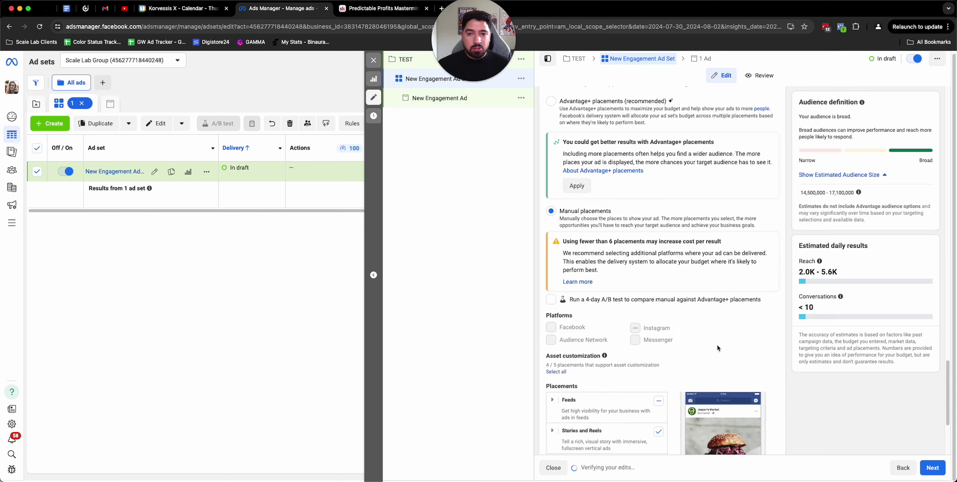
scroll(716, 344, down, 3)
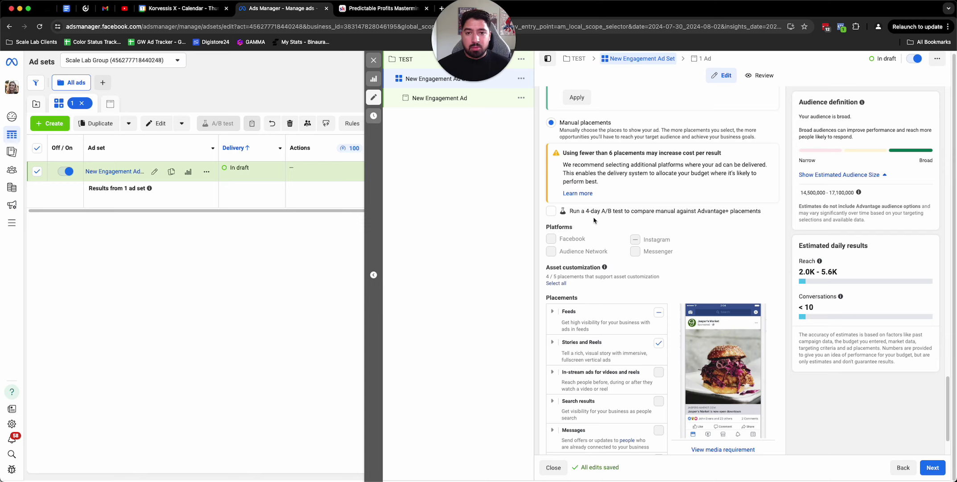
Go to the ad's creative and open the Select media image library
click(936, 464)
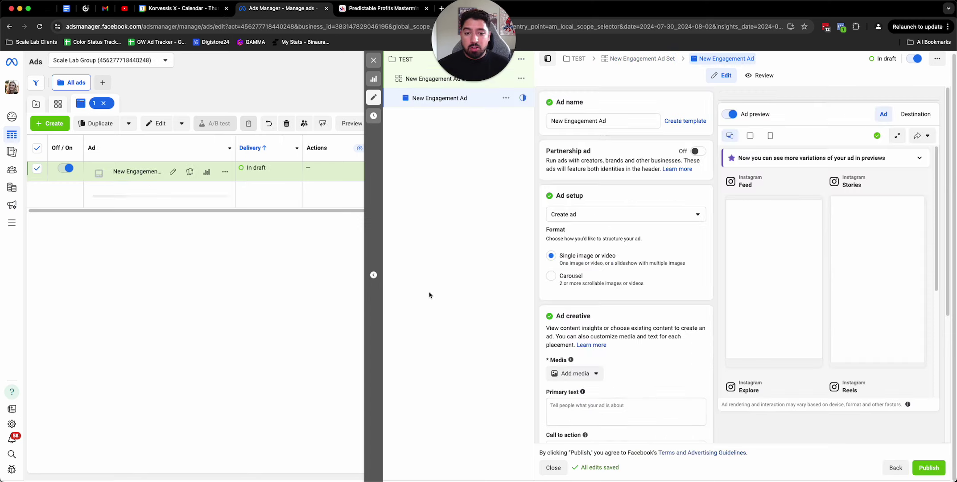
scroll(521, 287, down, 5)
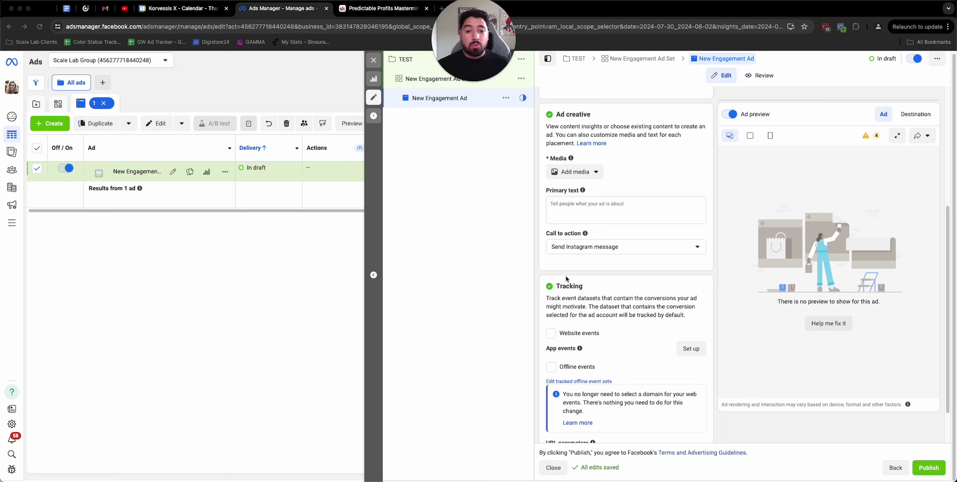
click(577, 173)
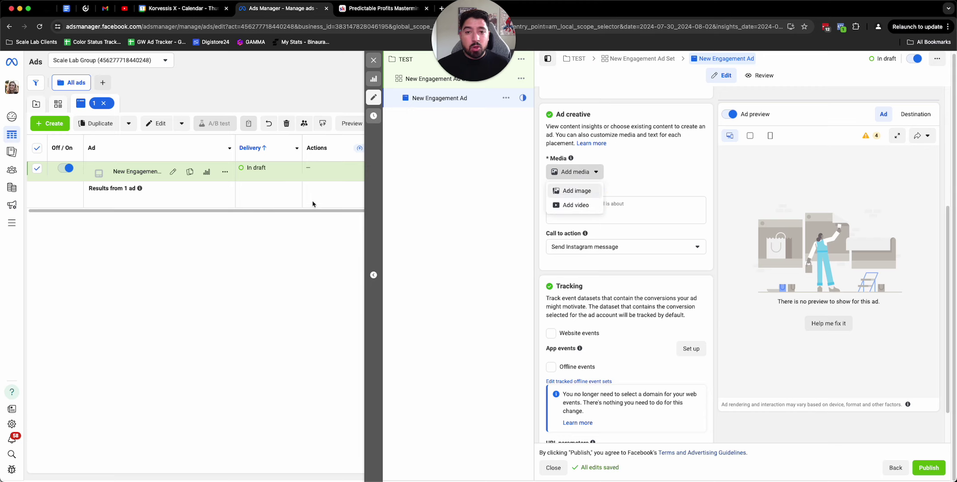
click(245, 228)
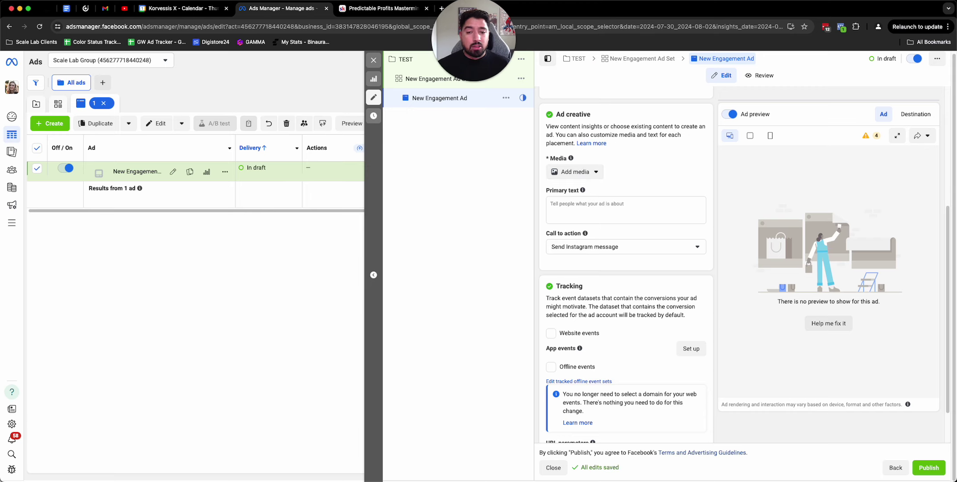
click(575, 172)
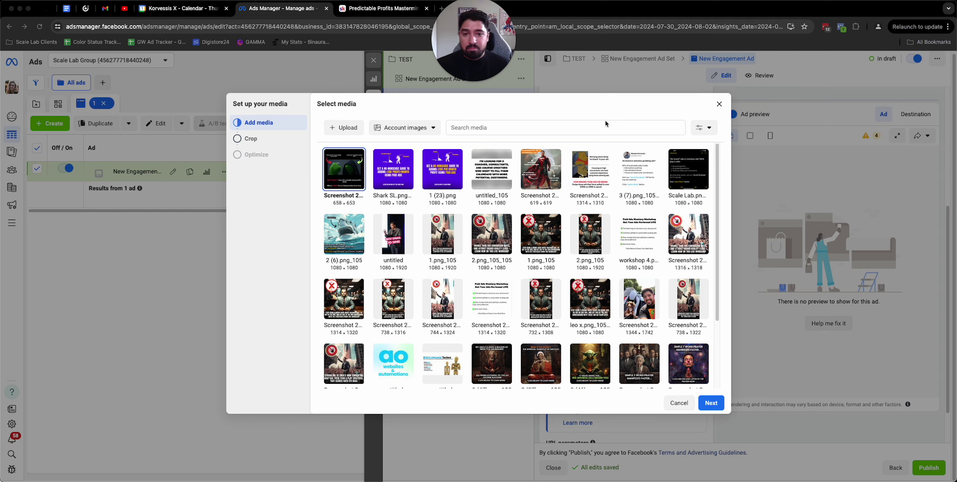
click(629, 181)
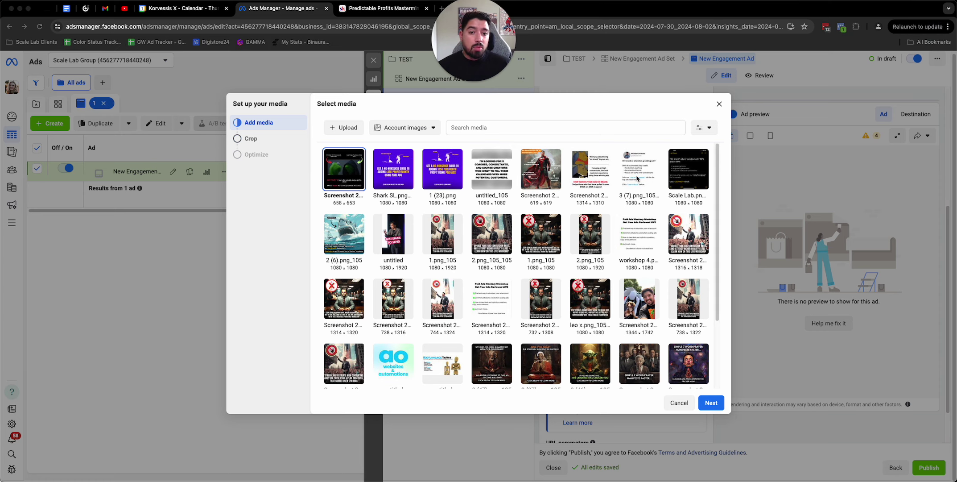
mouse_move(625, 185)
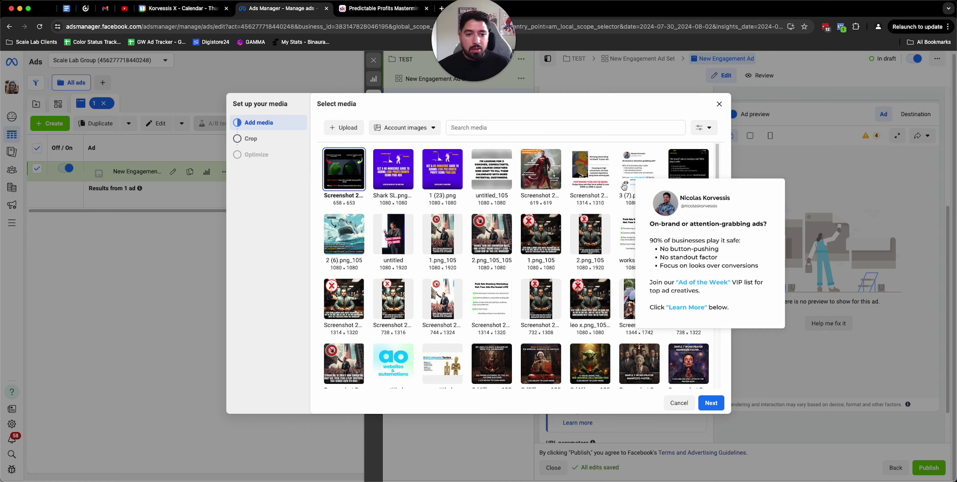
mouse_move(677, 183)
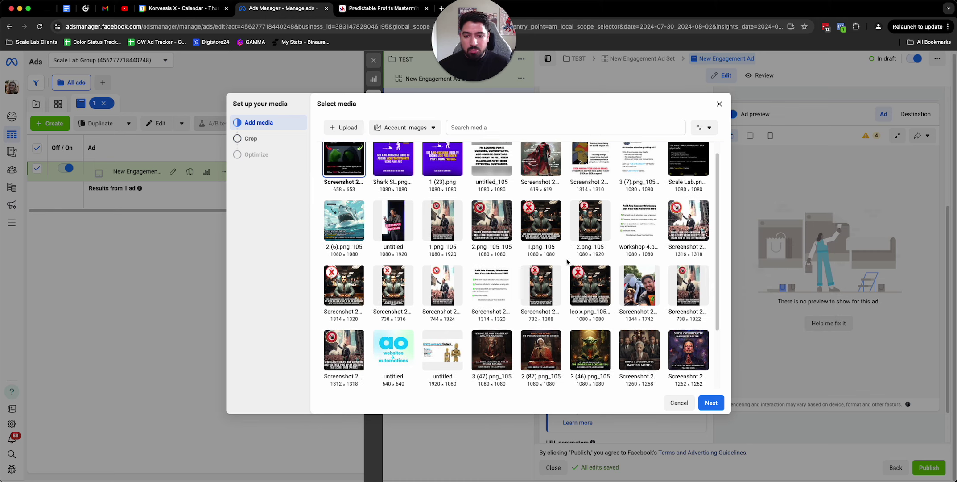
Browse the account's library images and pick the first one for the ad
scroll(566, 262, down, 3)
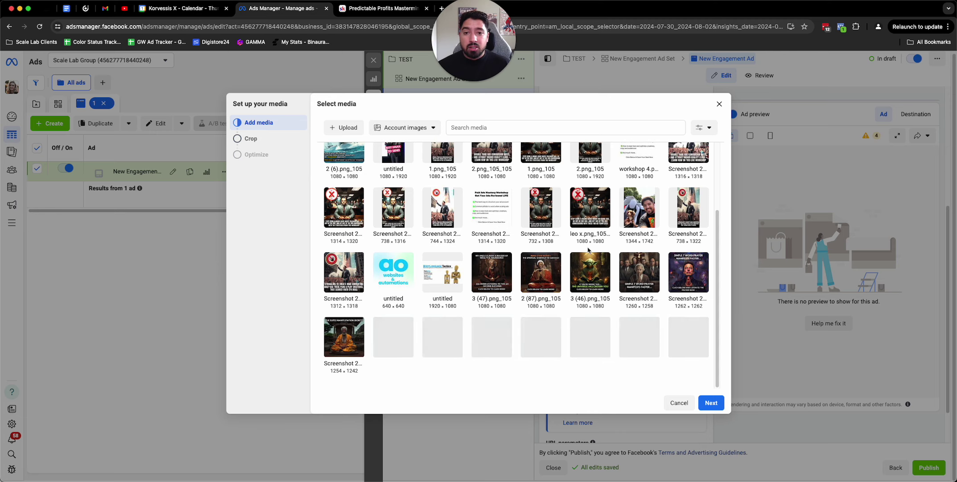
scroll(507, 247, up, 3)
scroll(507, 247, down, 10)
scroll(539, 287, down, 3)
scroll(531, 288, down, 10)
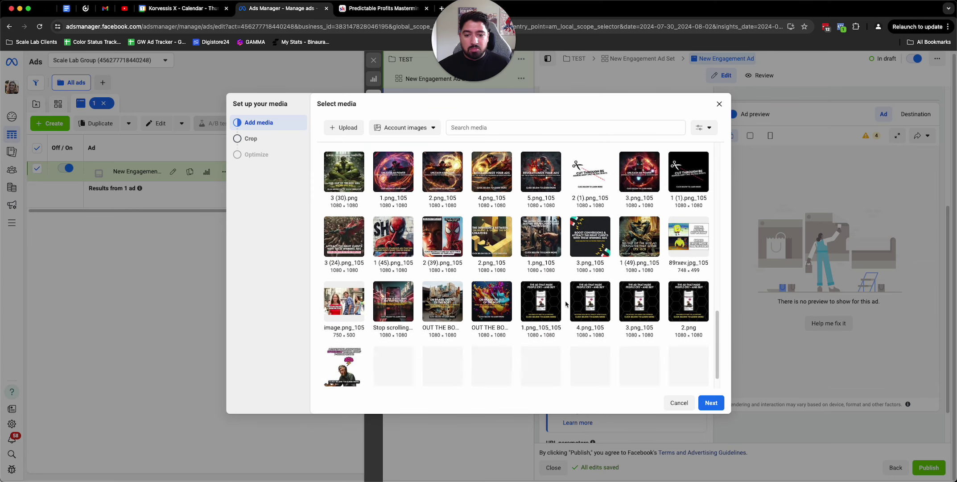
mouse_move(529, 286)
scroll(530, 288, down, 5)
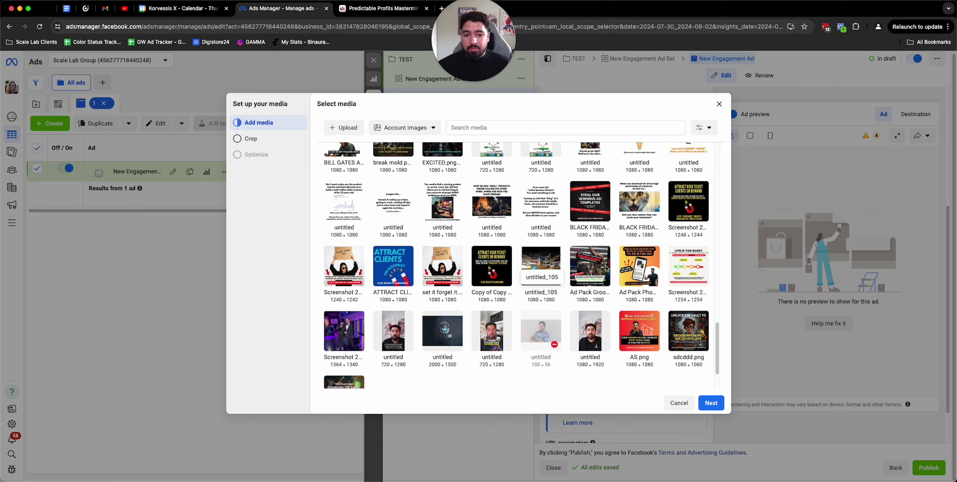
scroll(539, 294, up, 2)
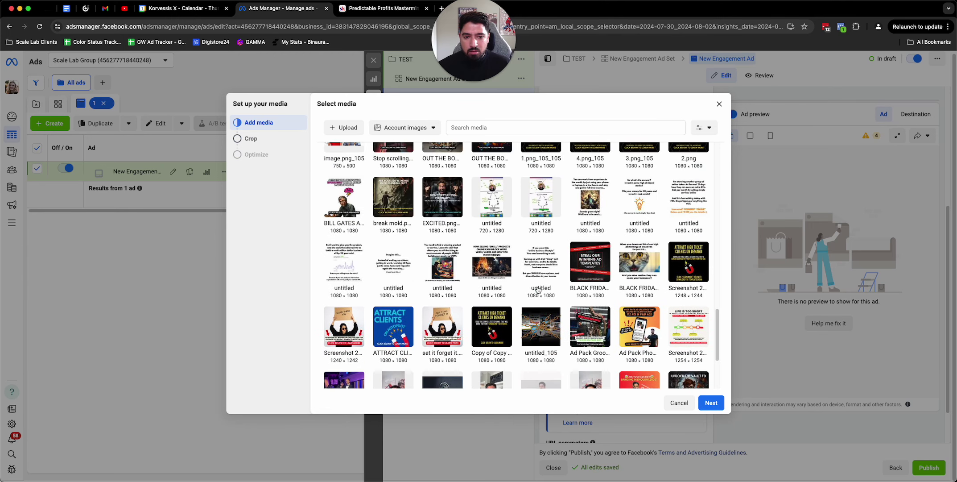
scroll(538, 288, down, 3)
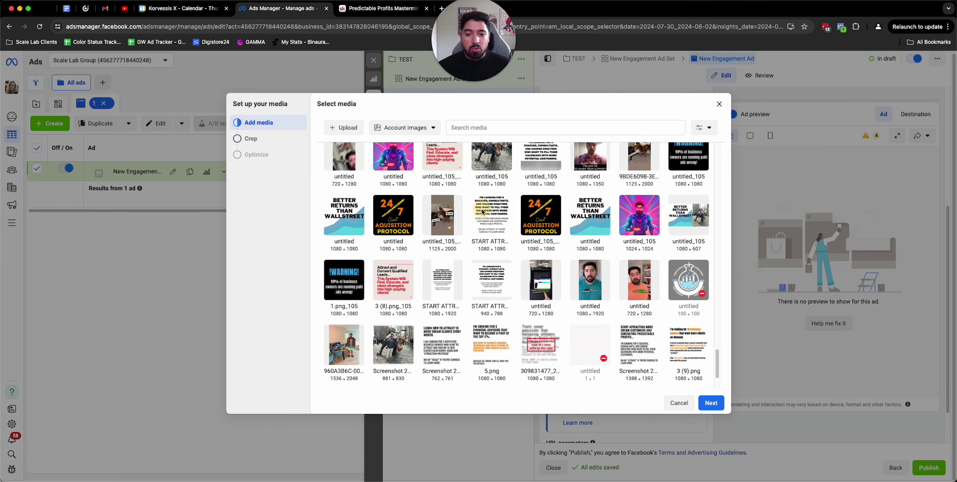
mouse_move(475, 231)
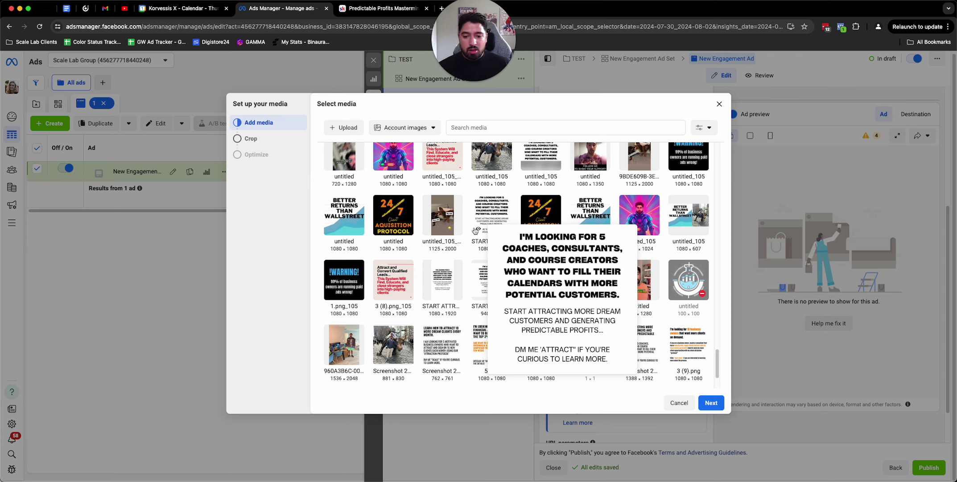
mouse_move(675, 361)
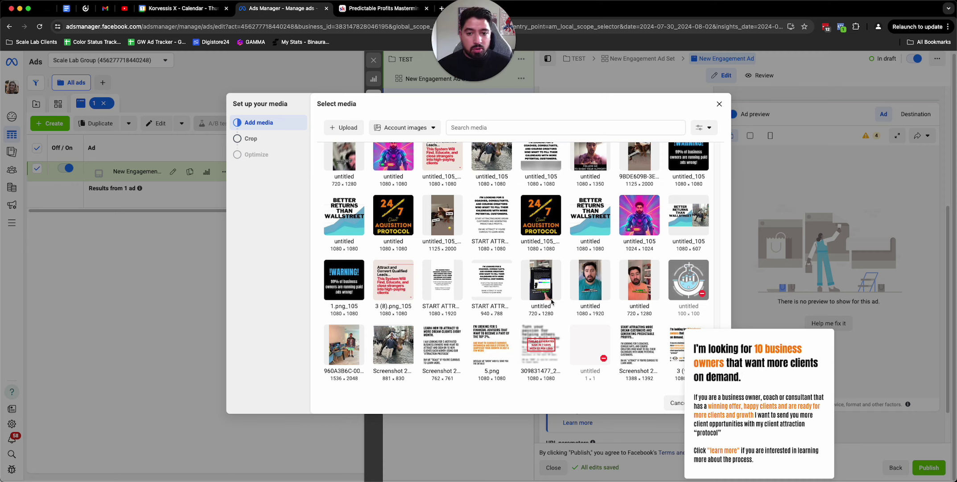
scroll(546, 300, up, 15)
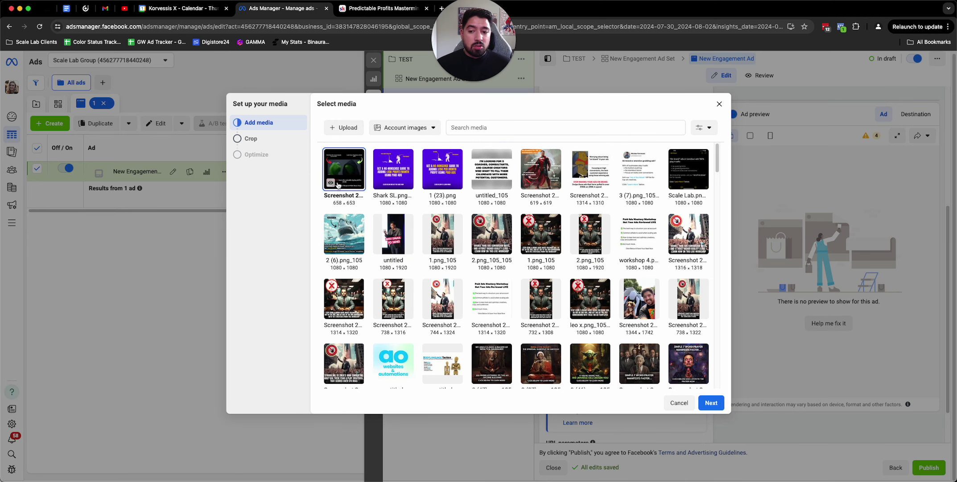
mouse_move(330, 184)
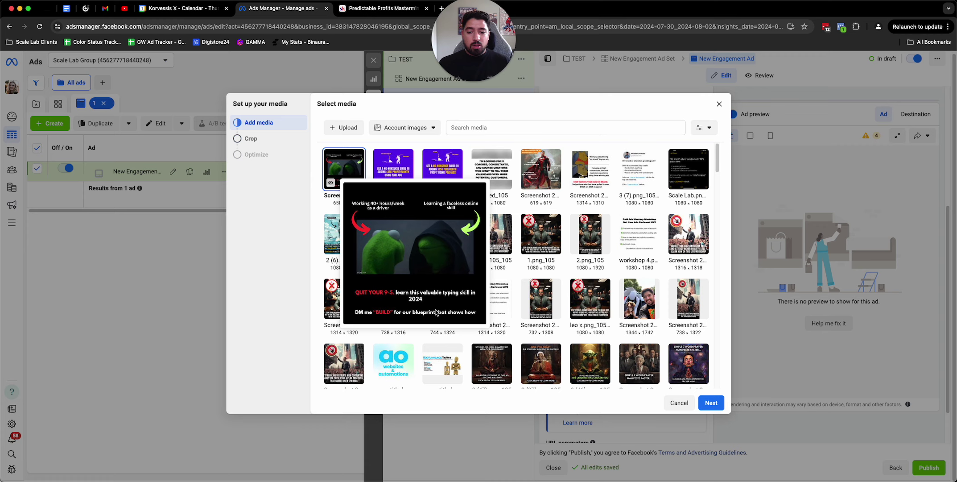
click(712, 403)
Accept the image crop and keep Send Instagram message as the call to action
click(711, 400)
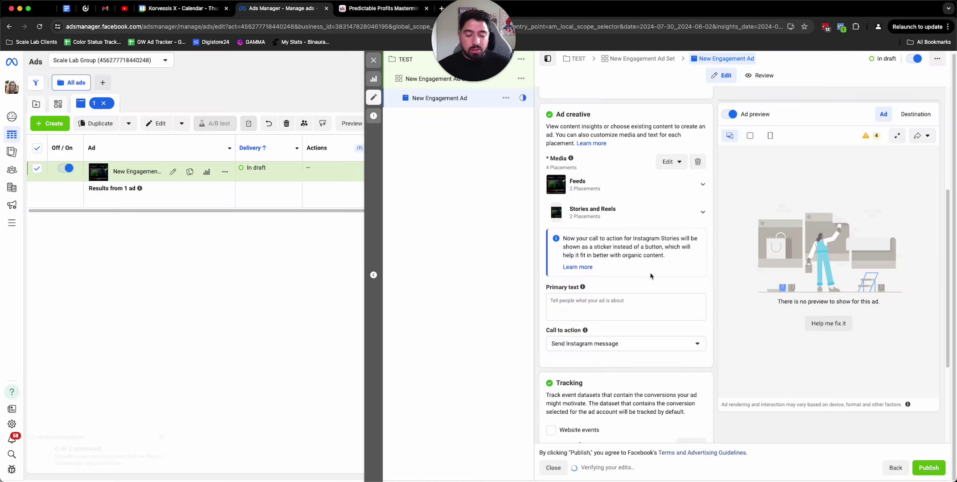
scroll(624, 246, down, 3)
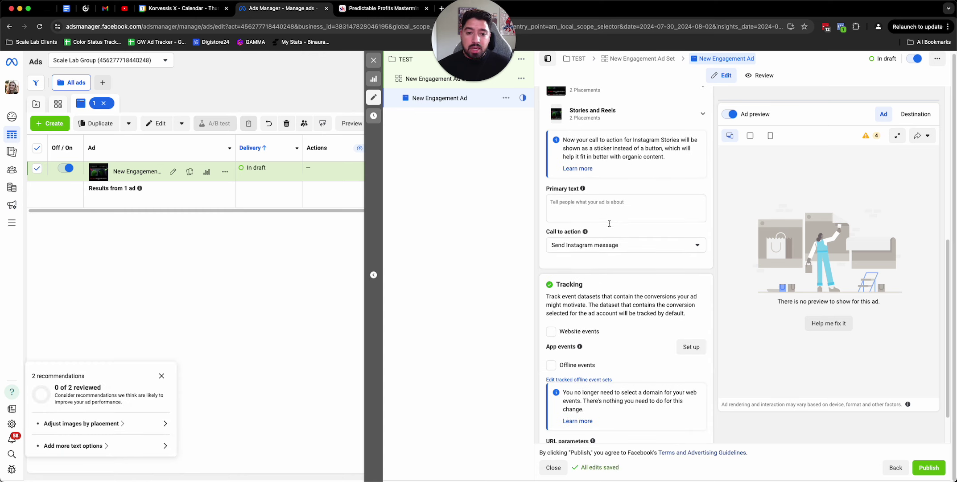
click(572, 247)
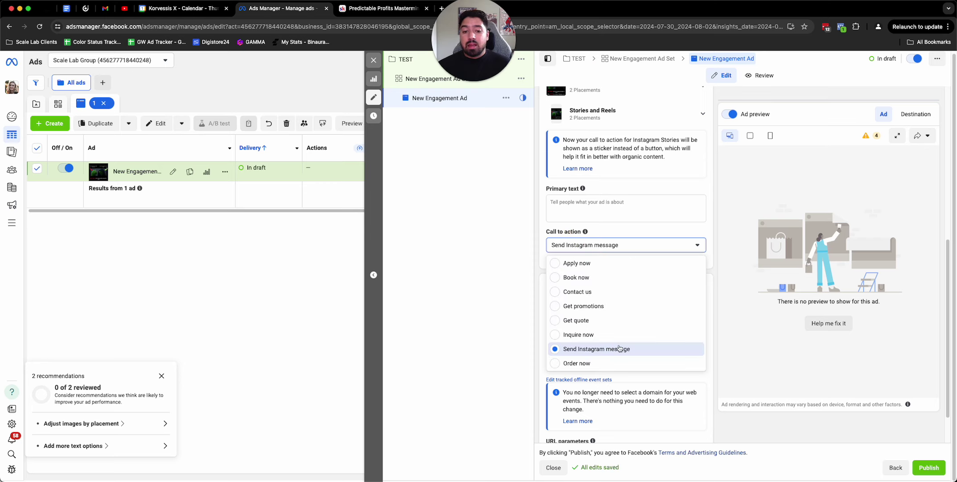
scroll(589, 350, up, 5)
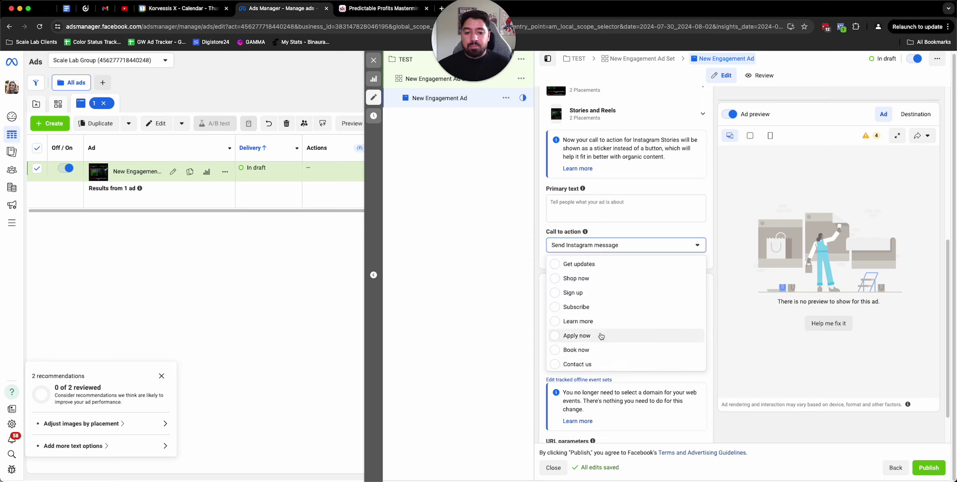
scroll(574, 325, down, 4)
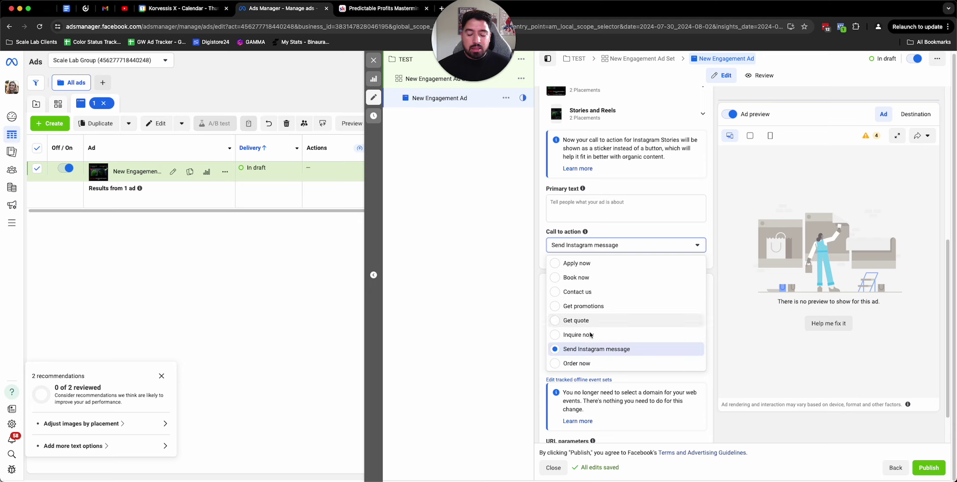
click(627, 183)
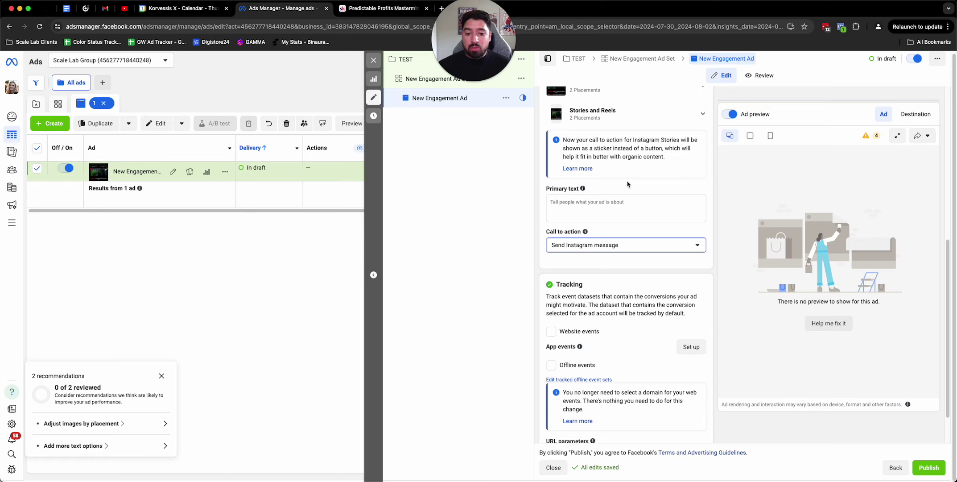
Preview the ad in the Instagram Stories and Reels mobile mockups
scroll(627, 185, up, 5)
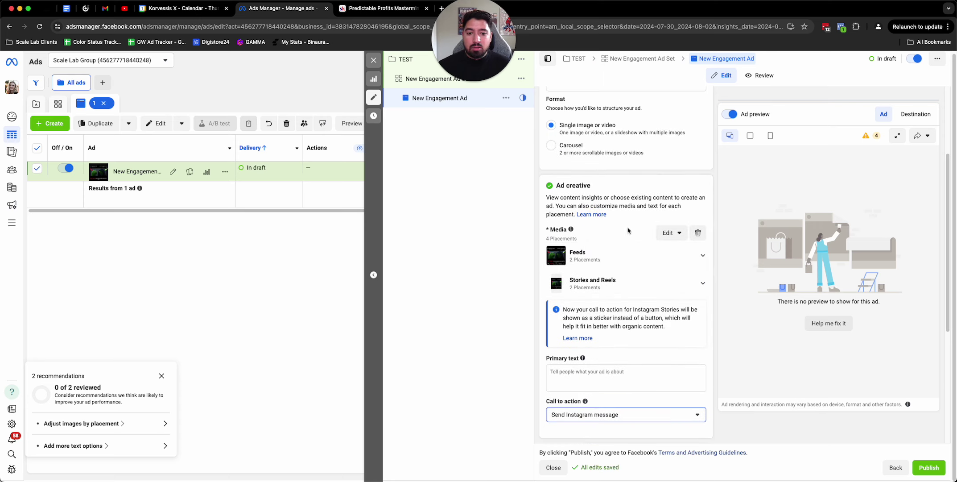
scroll(623, 229, up, 5)
scroll(618, 289, down, 8)
scroll(619, 289, down, 2)
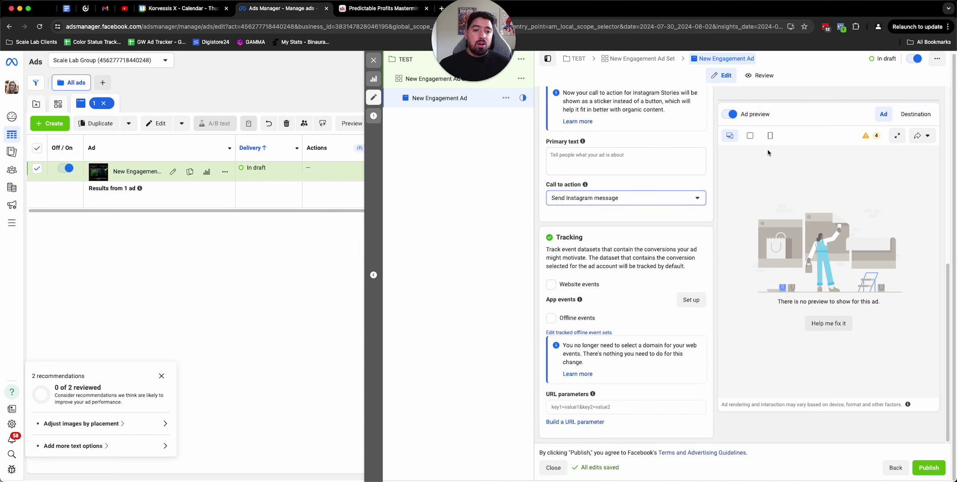
click(770, 135)
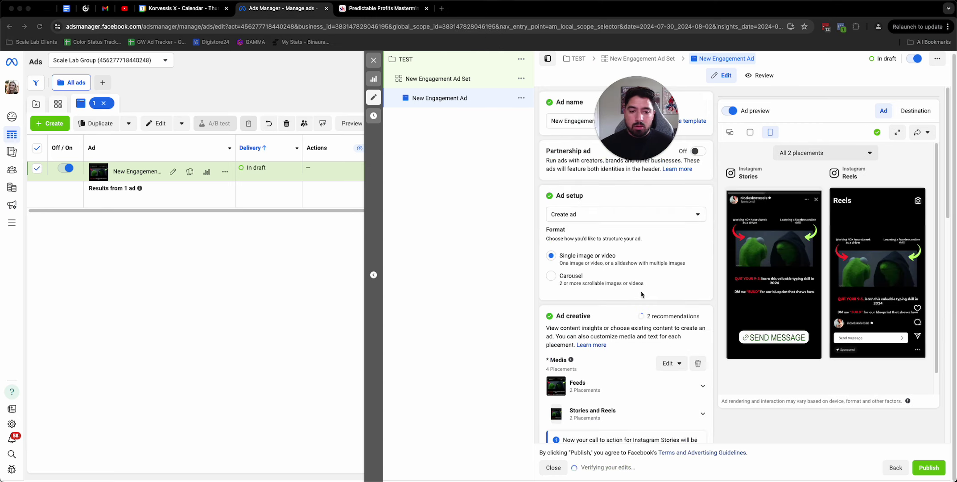
Open the message template's greeting and question for editing
scroll(644, 294, down, 15)
scroll(670, 236, up, 6)
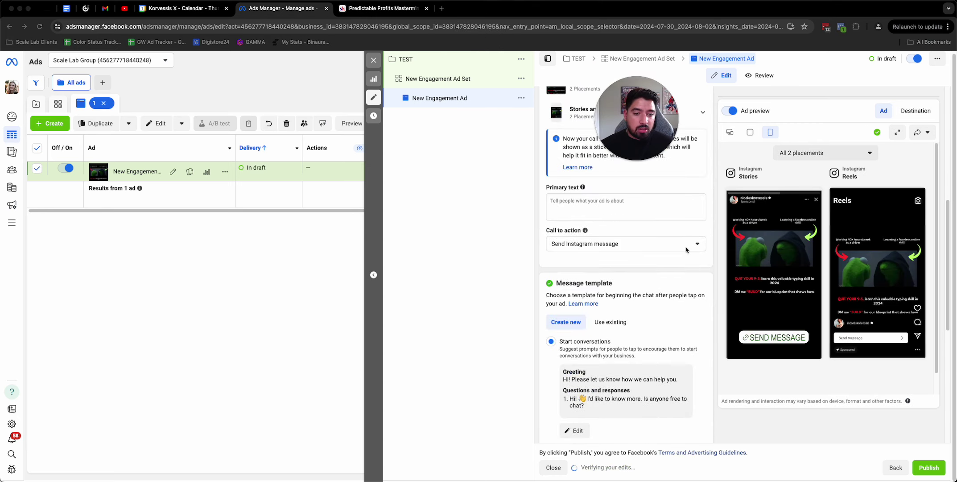
scroll(671, 236, down, 3)
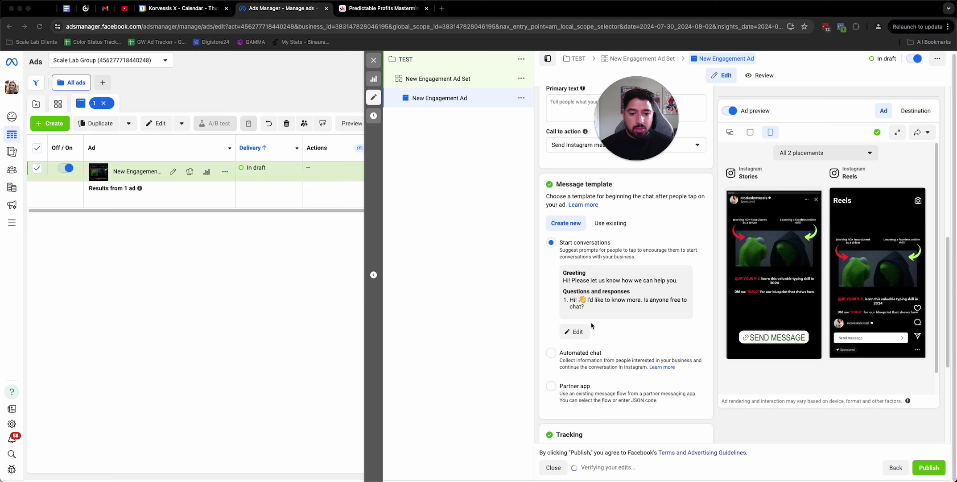
click(575, 332)
drag(639, 131, 781, 105)
click(303, 153)
Replace the greeting with the coach, consultant or course creator text ending 'DM me "Attract" for the details'
triple_click(303, 154)
triple_click(333, 250)
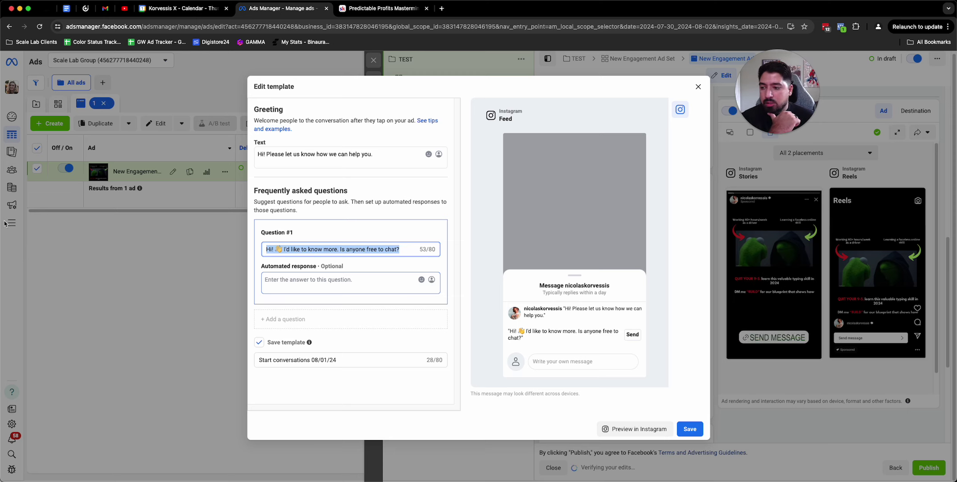
triple_click(314, 155)
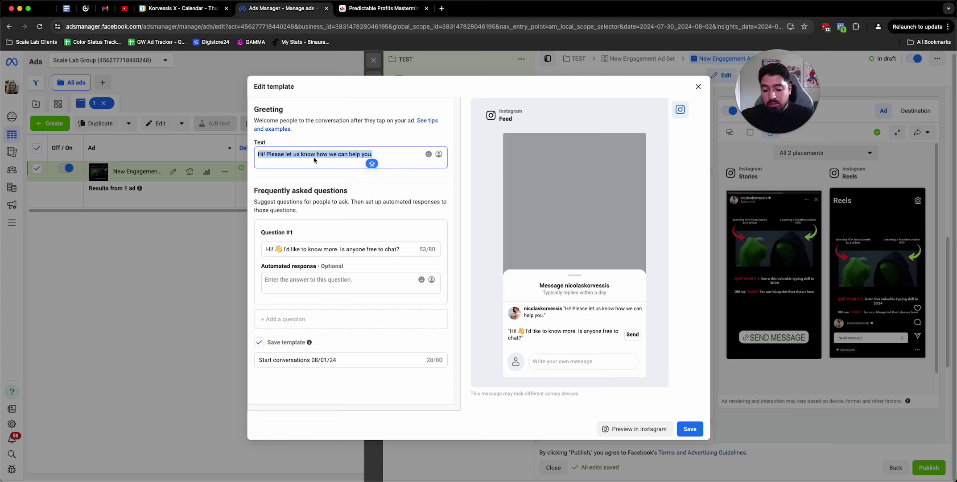
text(Hey! I)
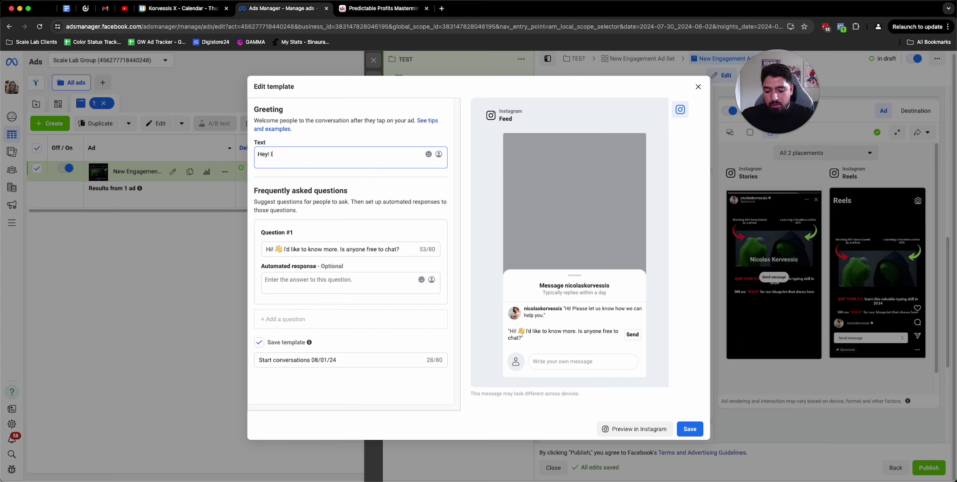
text(f you are a coach)
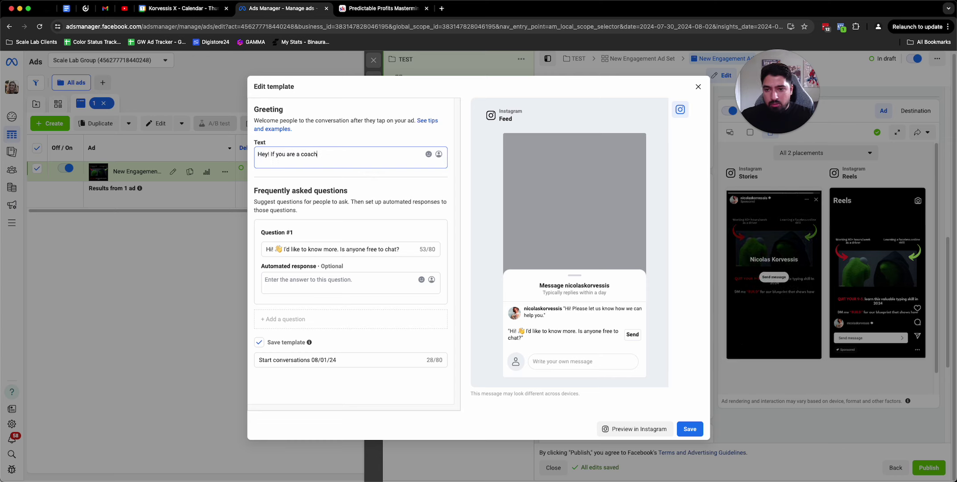
text(, consultant o)
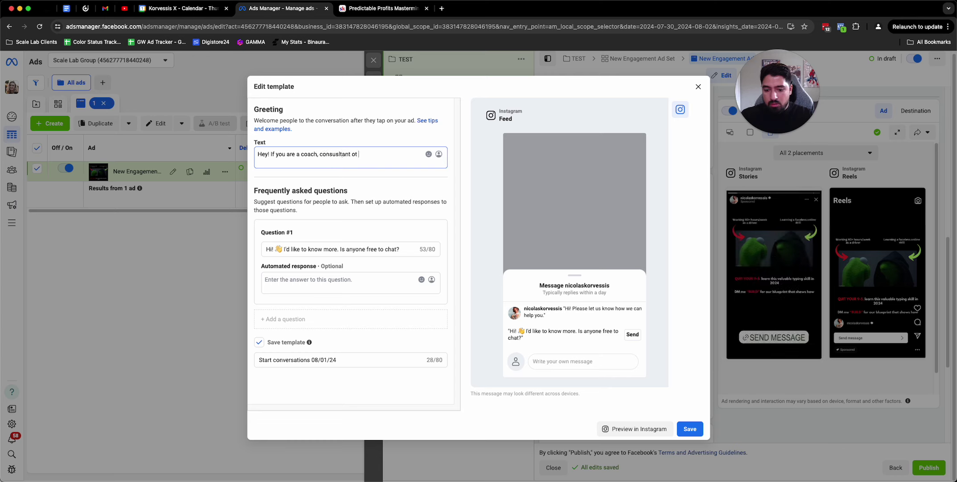
text(r cours e)
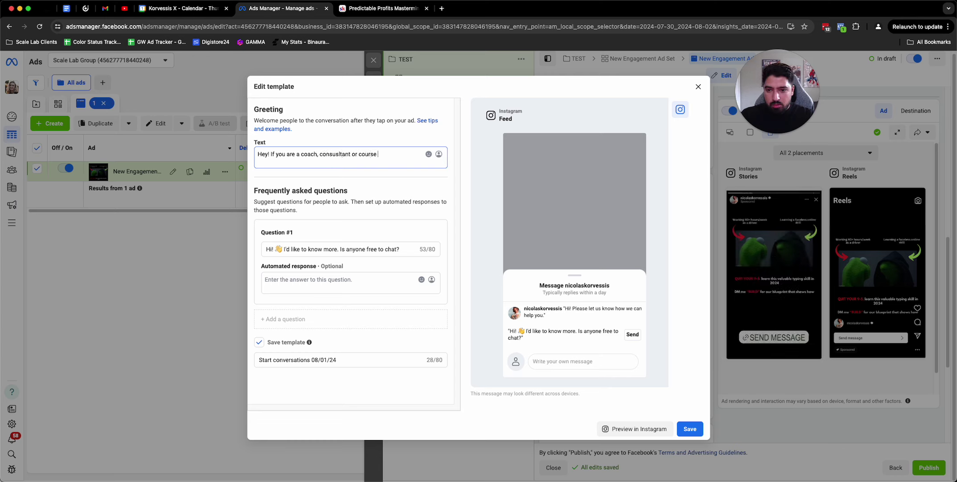
text(creator that wants more clients)
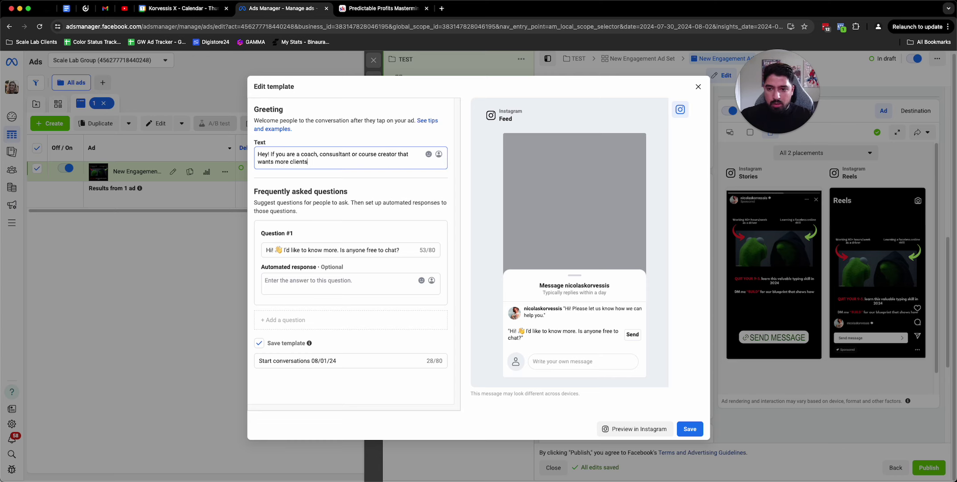
text( in 20)
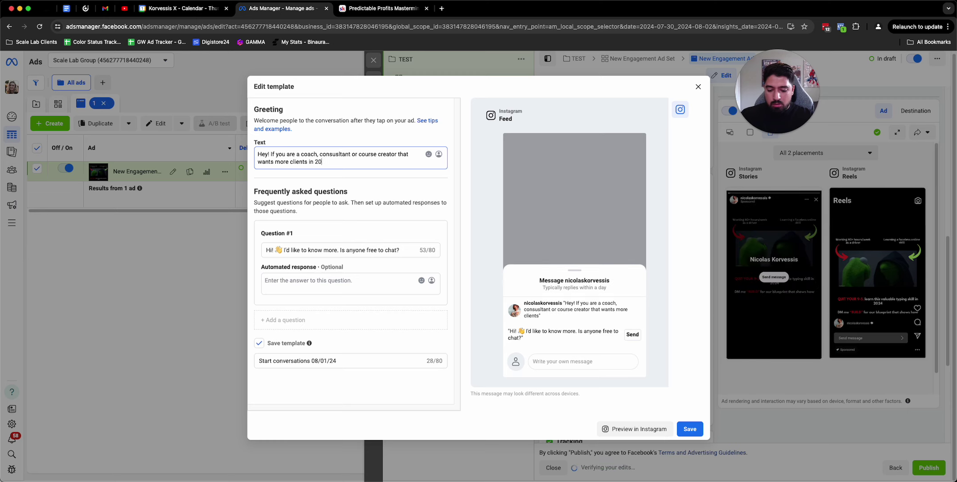
text(24  - DM me "Attrac)
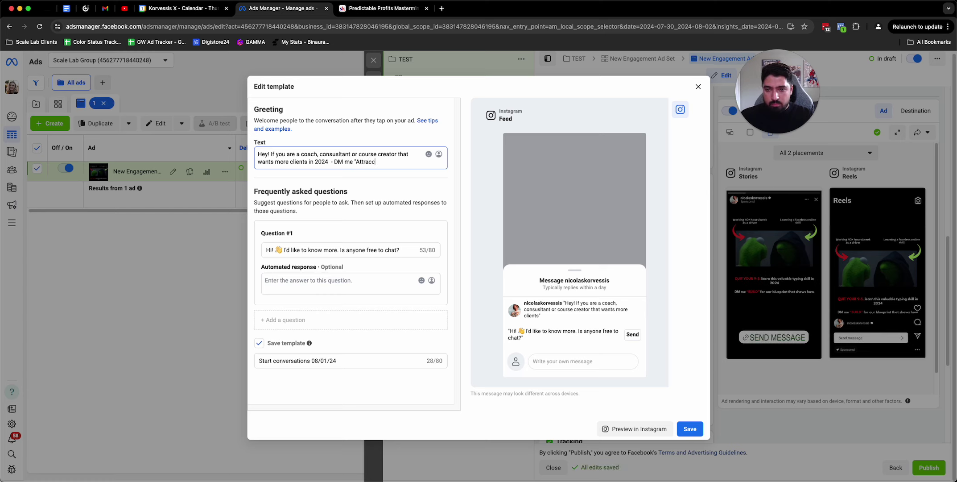
text(t" for the details)
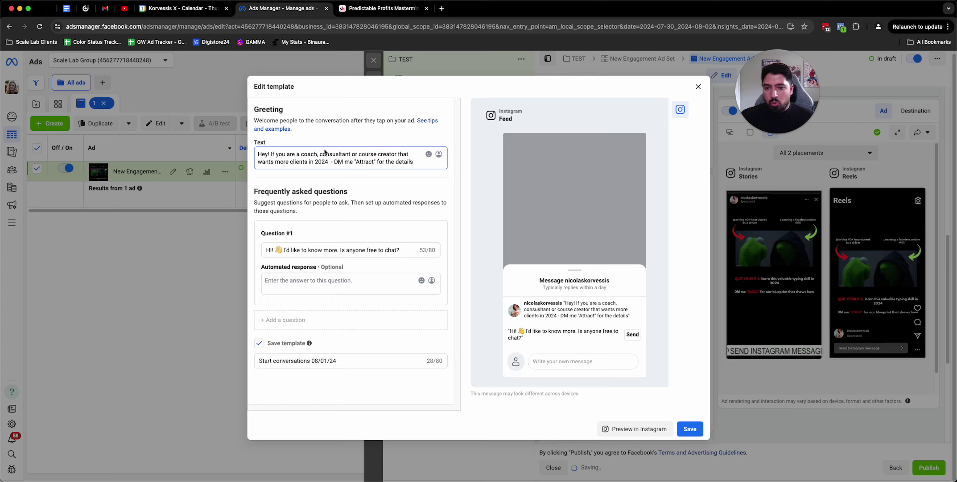
drag(302, 154, 423, 166)
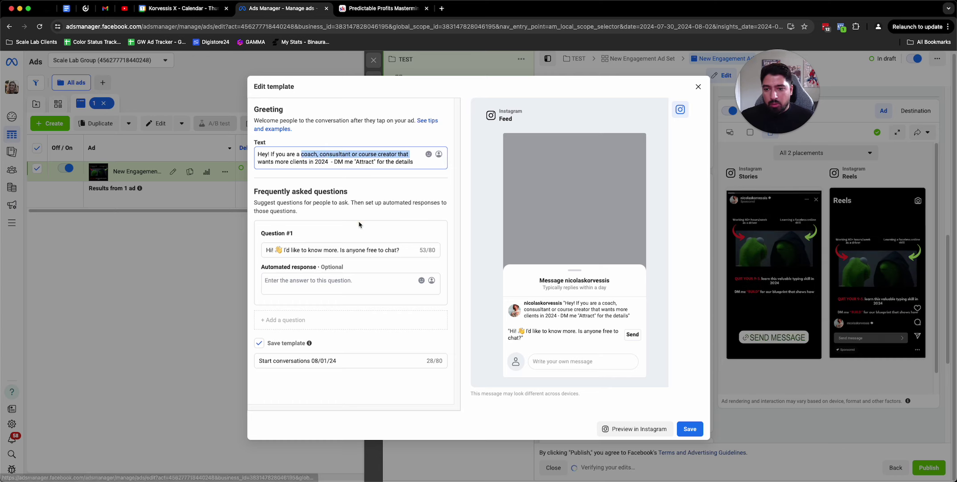
drag(334, 162, 443, 205)
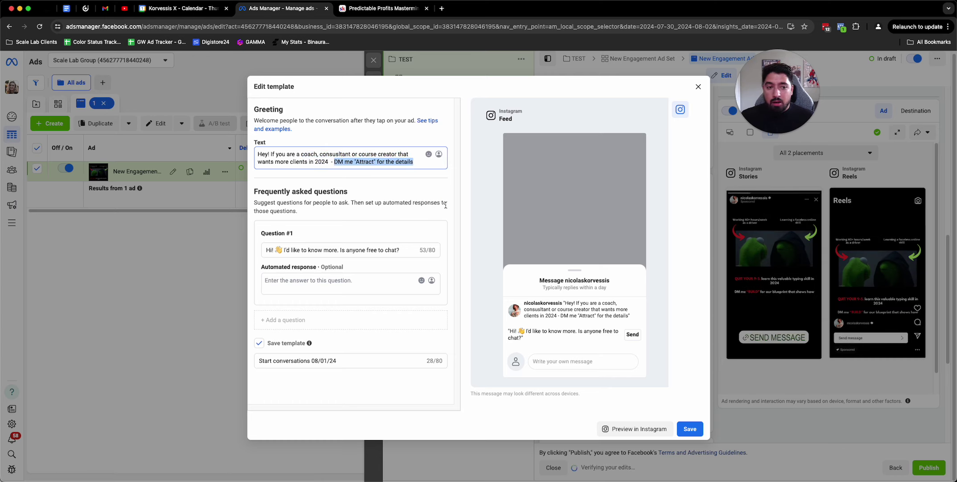
click(336, 249)
Change Question #1 to ATTRACT in capitals
key(ctrl+a)
text(A)
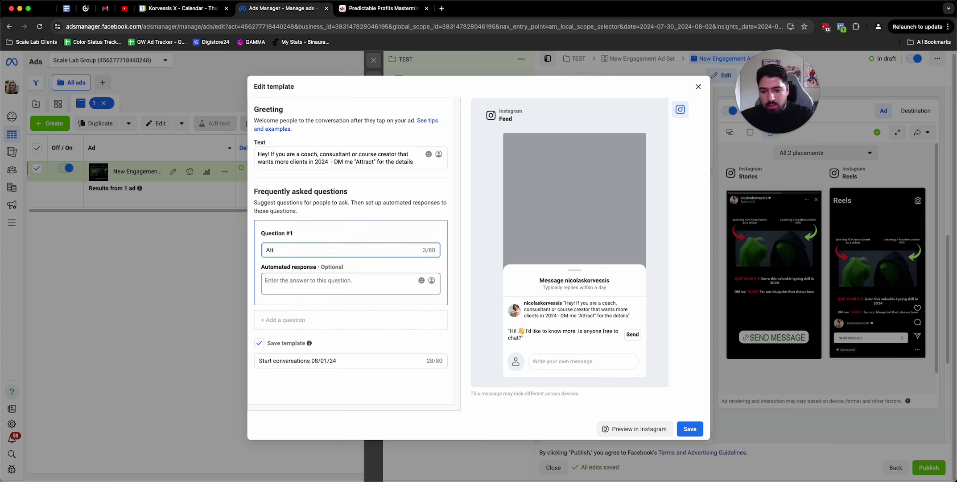
text(tt)
key(BackSpace)
key(BackSpace)
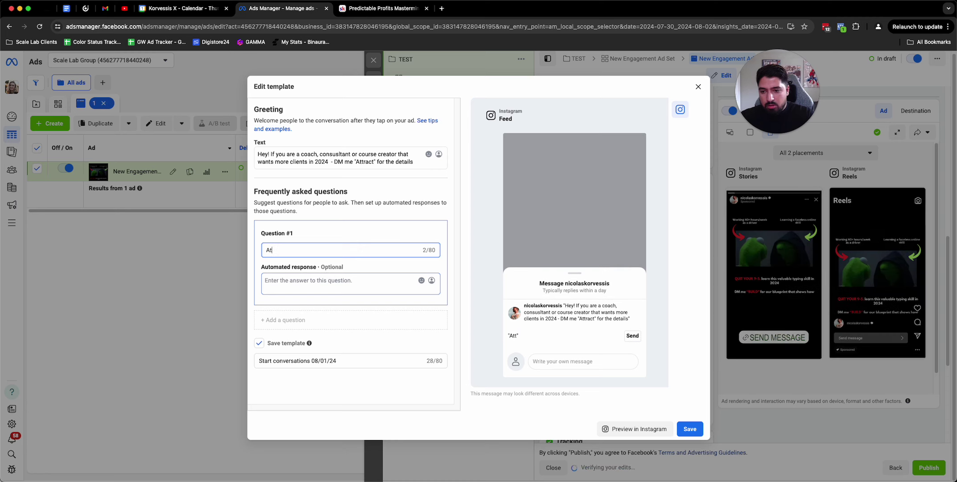
text(TTRACT)
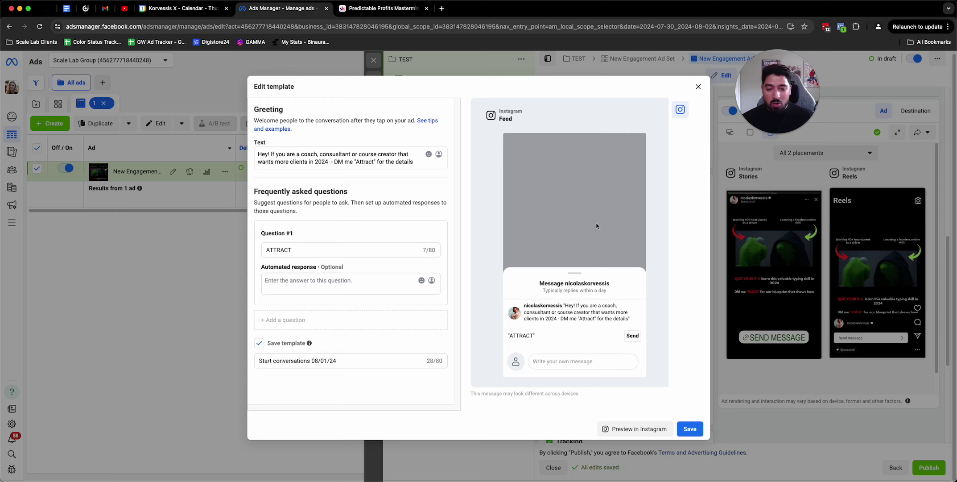
Review the new greeting and the ATTRACT reply in the Instagram preview
triple_click(353, 154)
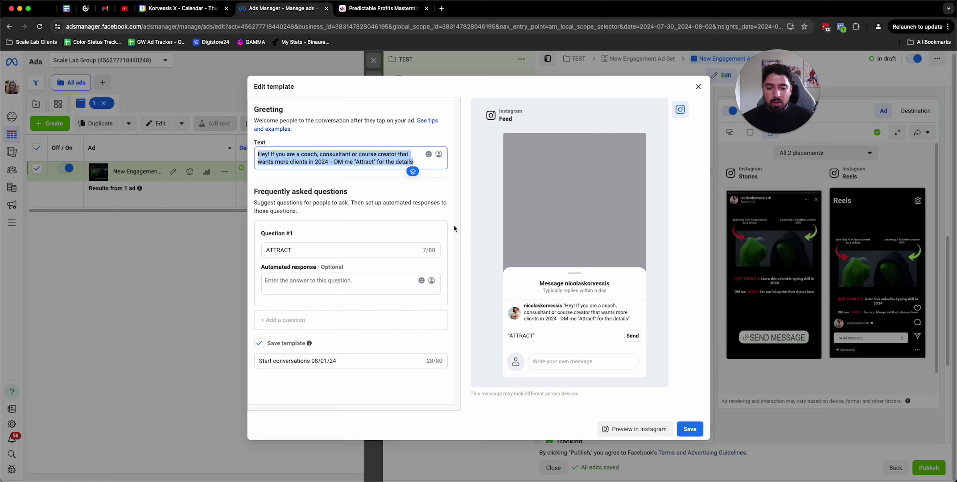
click(526, 303)
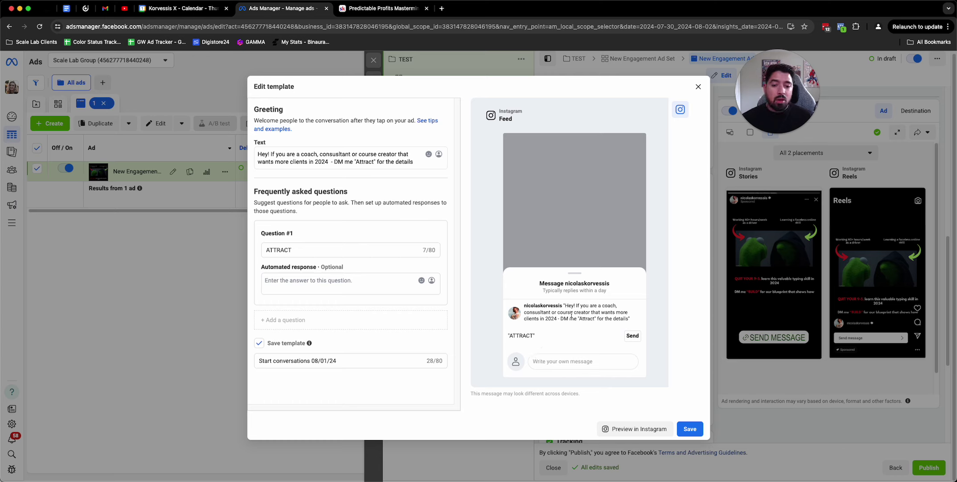
drag(564, 305, 558, 365)
click(566, 364)
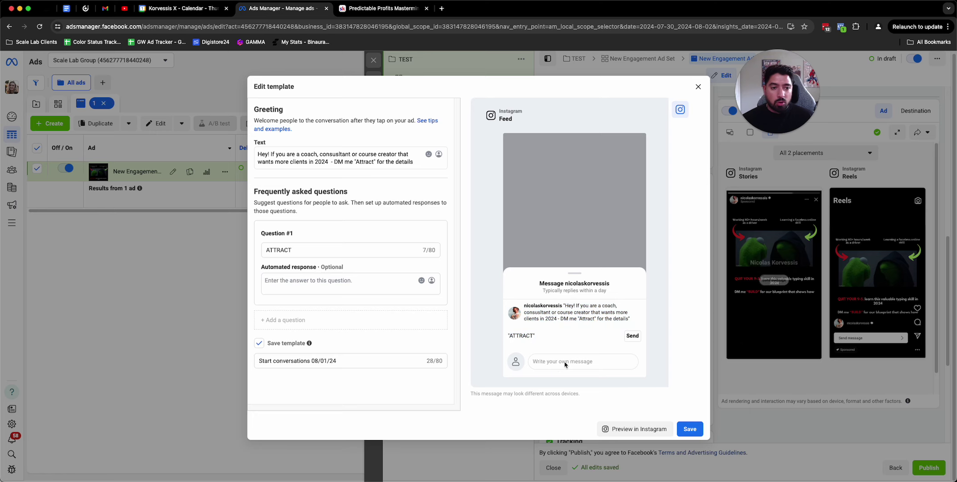
Leave the template editor without saving, then scroll down to Tracking
click(698, 87)
click(542, 212)
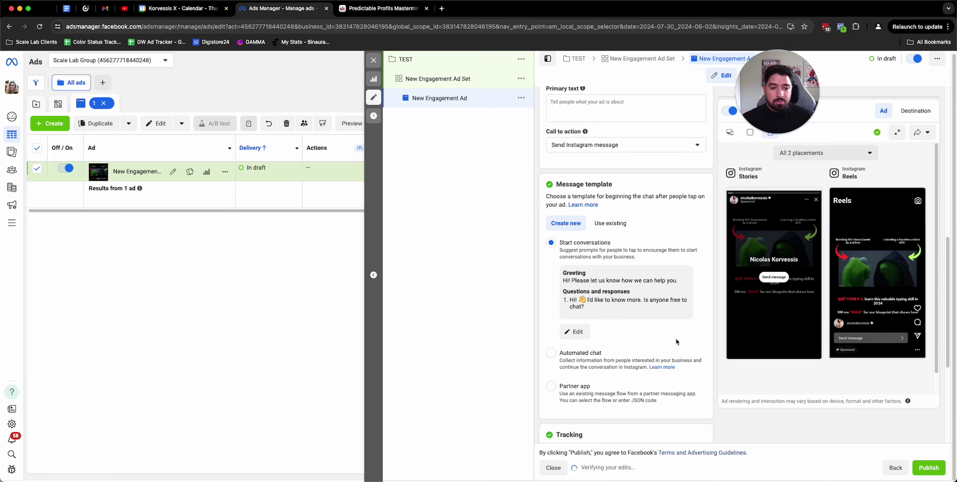
scroll(677, 343, down, 4)
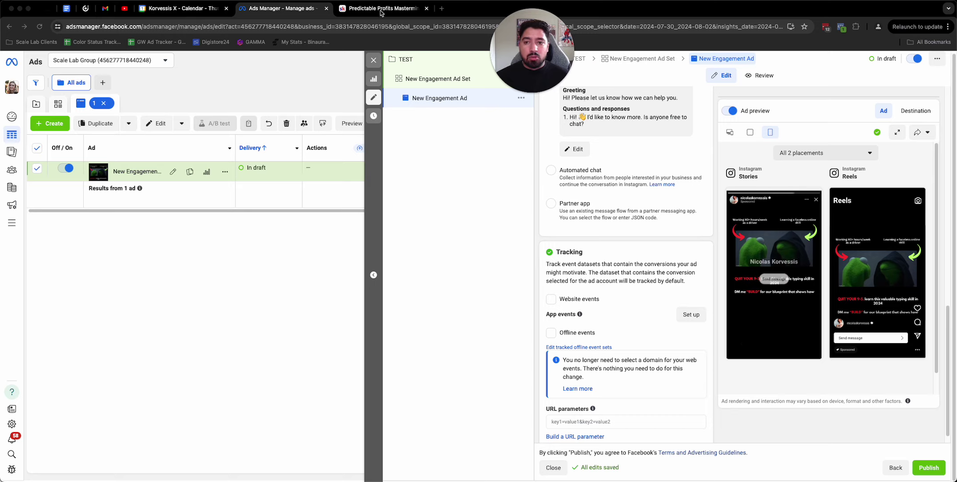
Switch to the Predictable Profits Mastermind community's About page in Skool
key(ctrl+Tab)
drag(265, 129, 445, 128)
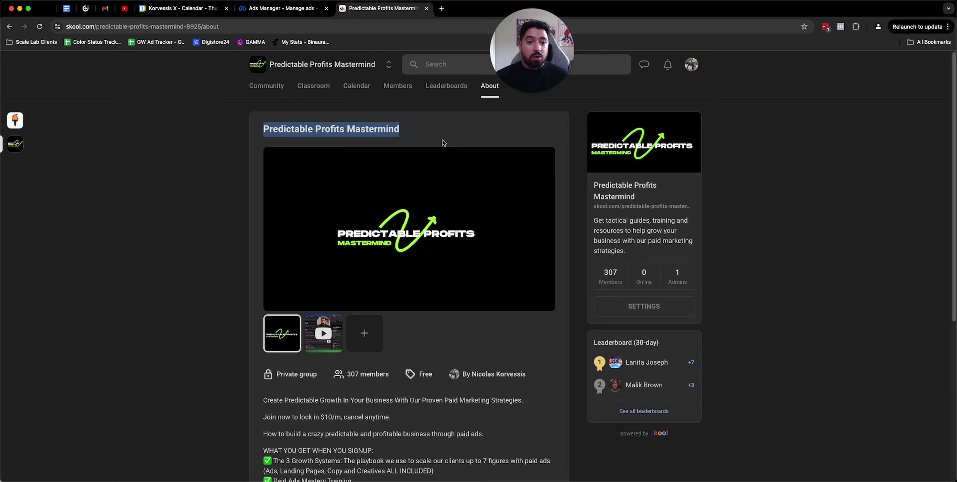